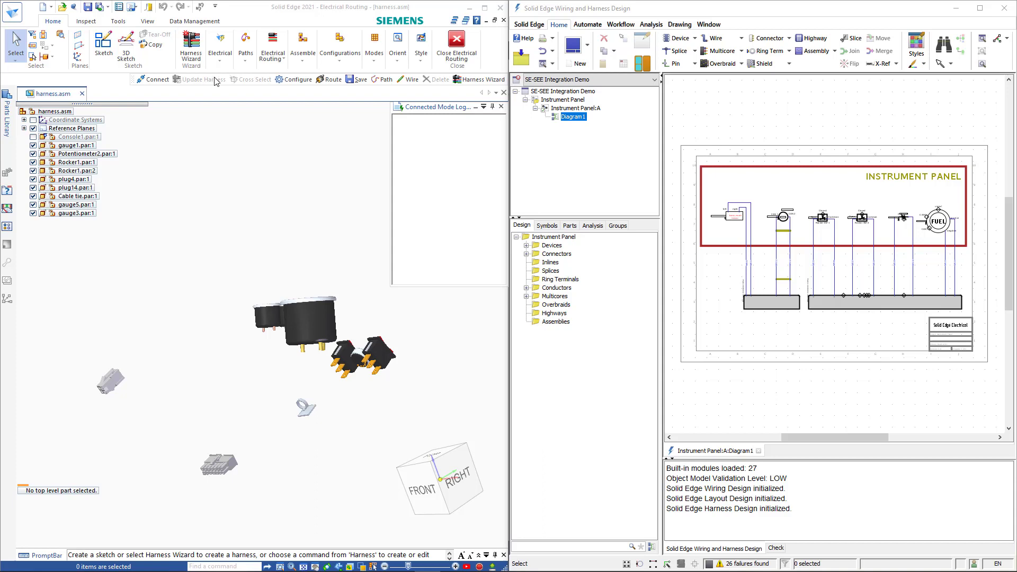
Step: Accept the ECAD connection settings in both Solid Edge and Wiring and Harness Design
{"action": "left_click", "coordinate": [220, 60]}
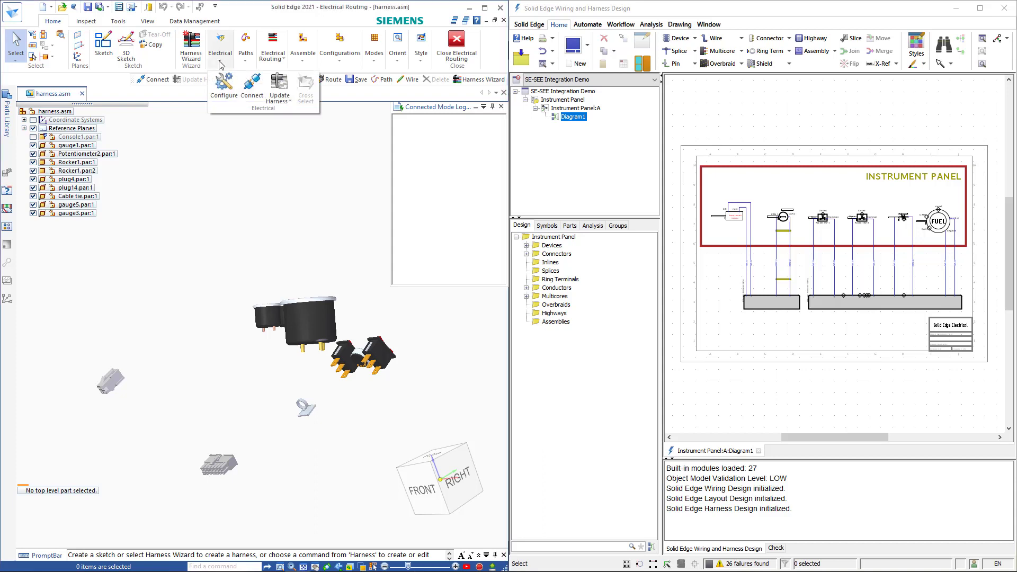
{"action": "left_click", "coordinate": [222, 87]}
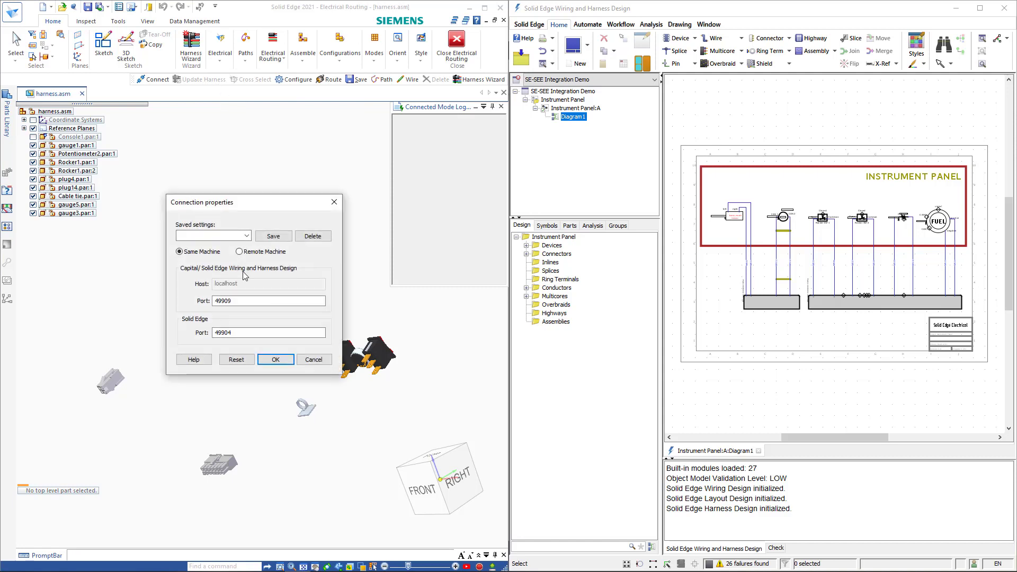
{"action": "left_click", "coordinate": [620, 25]}
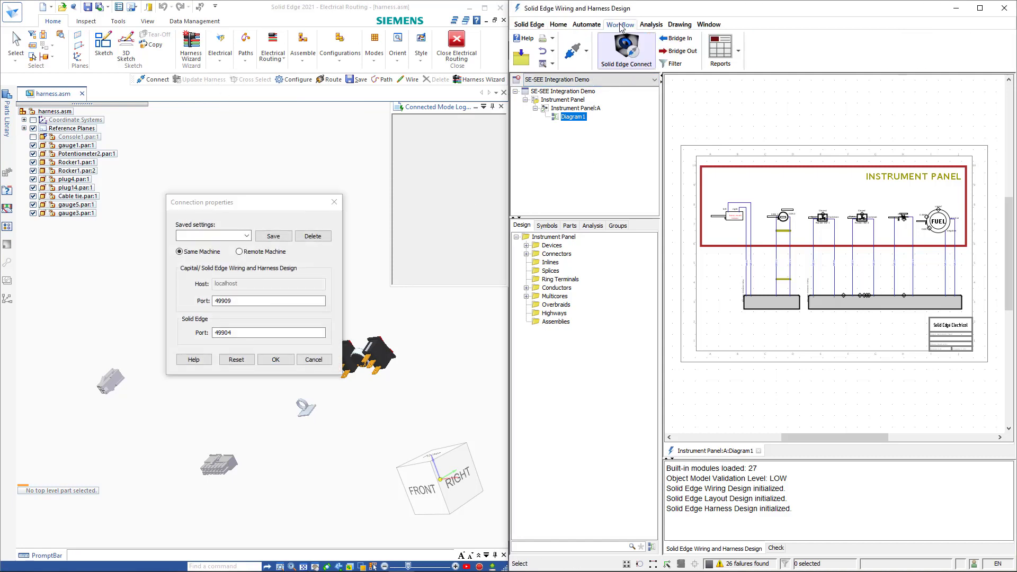
{"action": "left_click", "coordinate": [573, 51]}
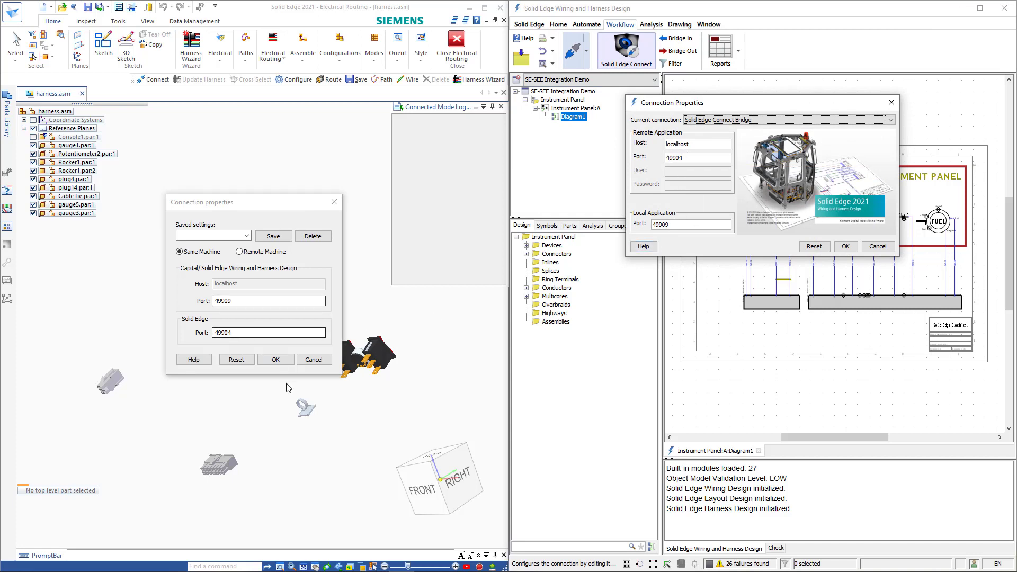
{"action": "left_click", "coordinate": [276, 359]}
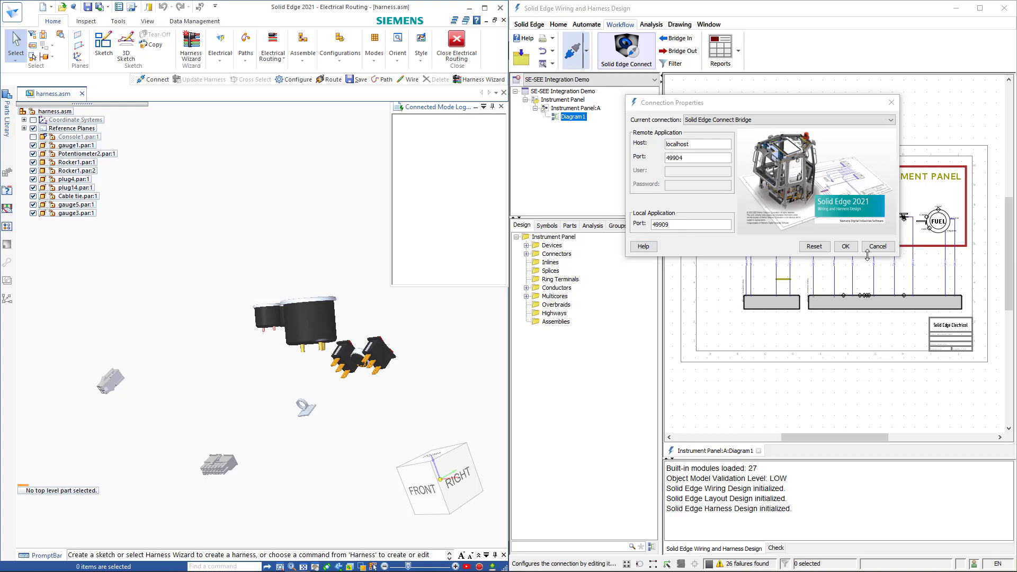
{"action": "left_click", "coordinate": [846, 247]}
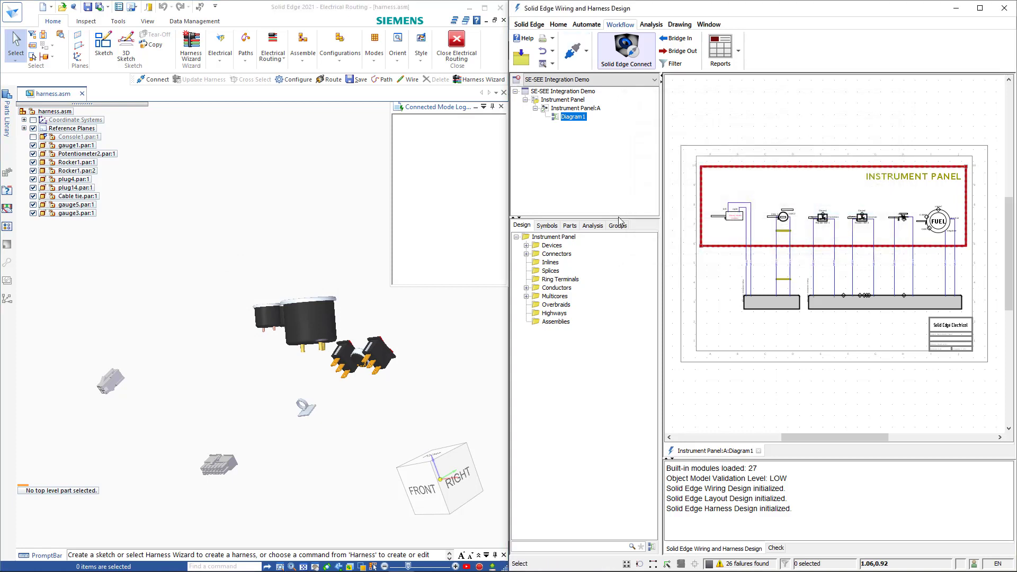
Step: Start connected mode with Electrical > Connect and the wiring program's Solid Edge Connect
{"action": "left_click", "coordinate": [221, 56]}
{"action": "left_click", "coordinate": [252, 91]}
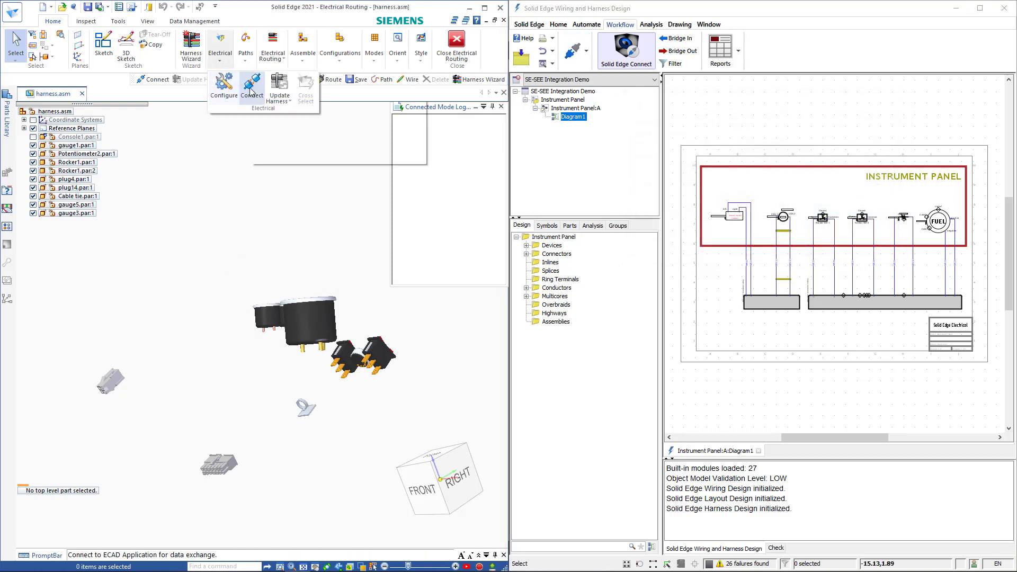
{"action": "left_click", "coordinate": [628, 50]}
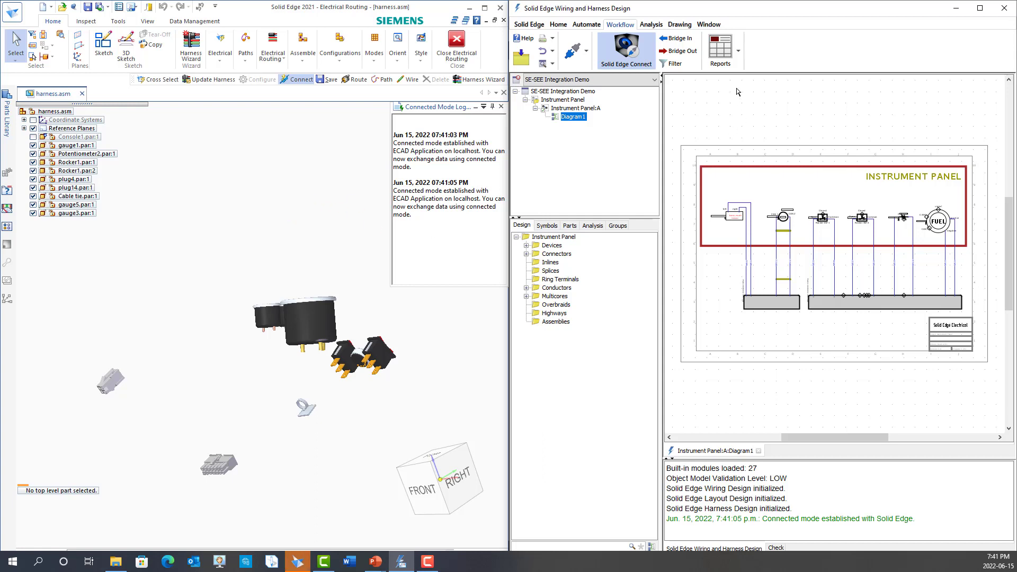
Step: Bridge the Instrument Panel out and review the report: 12 wires, 8 components, 1 cable
{"action": "left_click", "coordinate": [683, 51]}
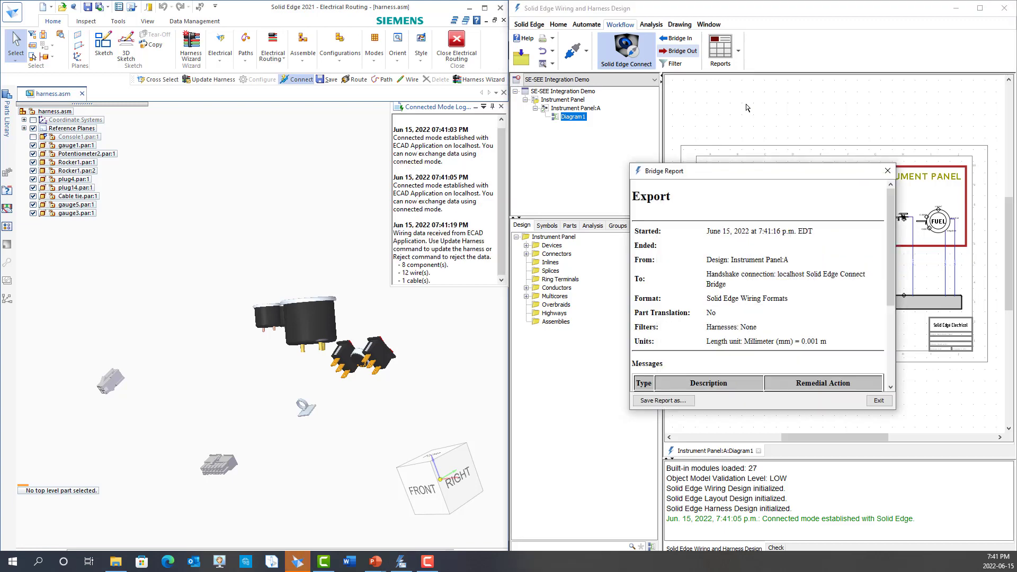
{"action": "scroll", "coordinate": [876, 378], "scroll_direction": "down", "scroll_amount": 5}
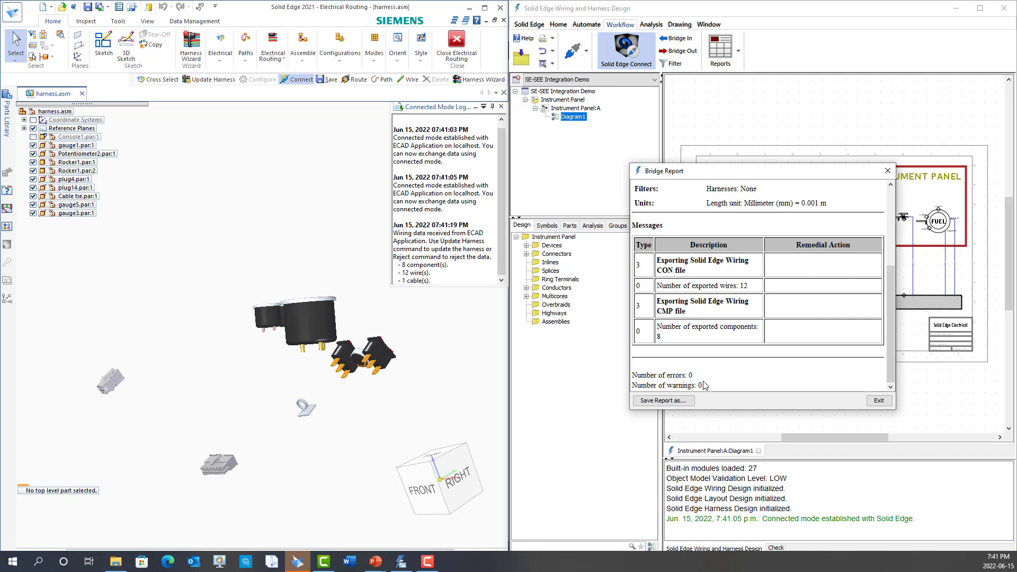
{"action": "left_click", "coordinate": [879, 401]}
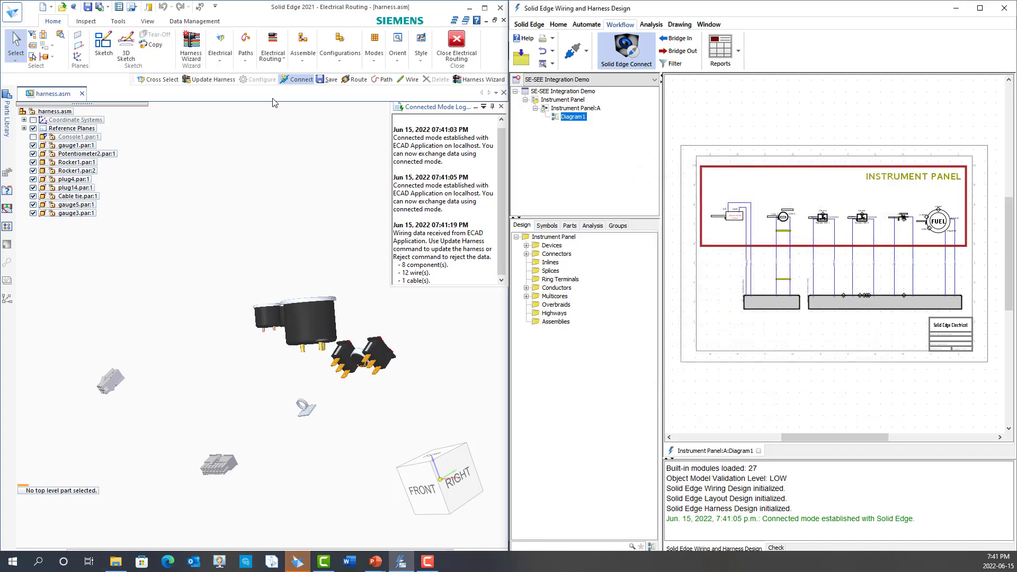
Step: Run Update Harness, assigning Rocker1.par:1 to the Ignition switch and Rocker1.par:2 to the Fog light switch
{"action": "left_click", "coordinate": [221, 62]}
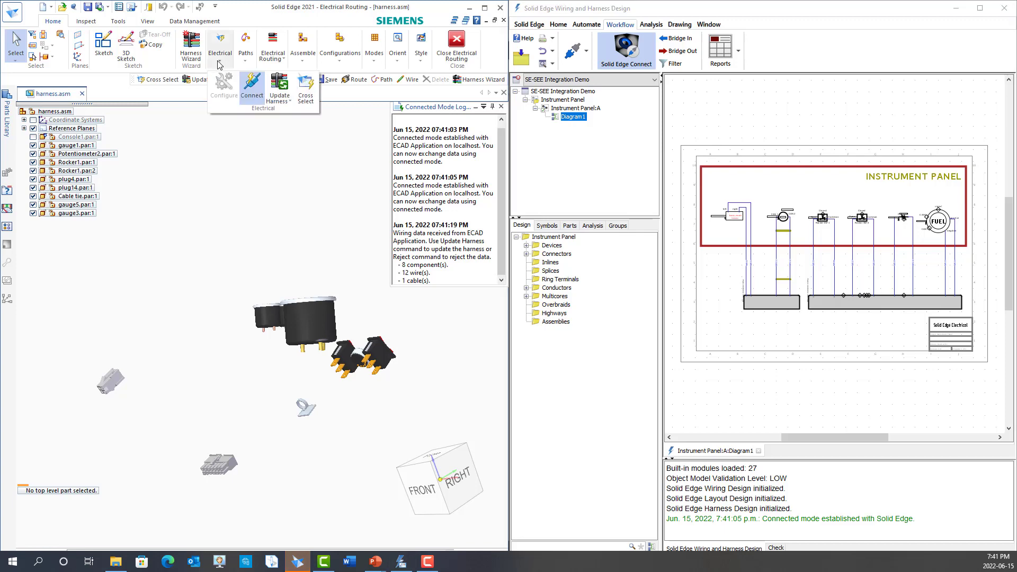
{"action": "left_click", "coordinate": [280, 97]}
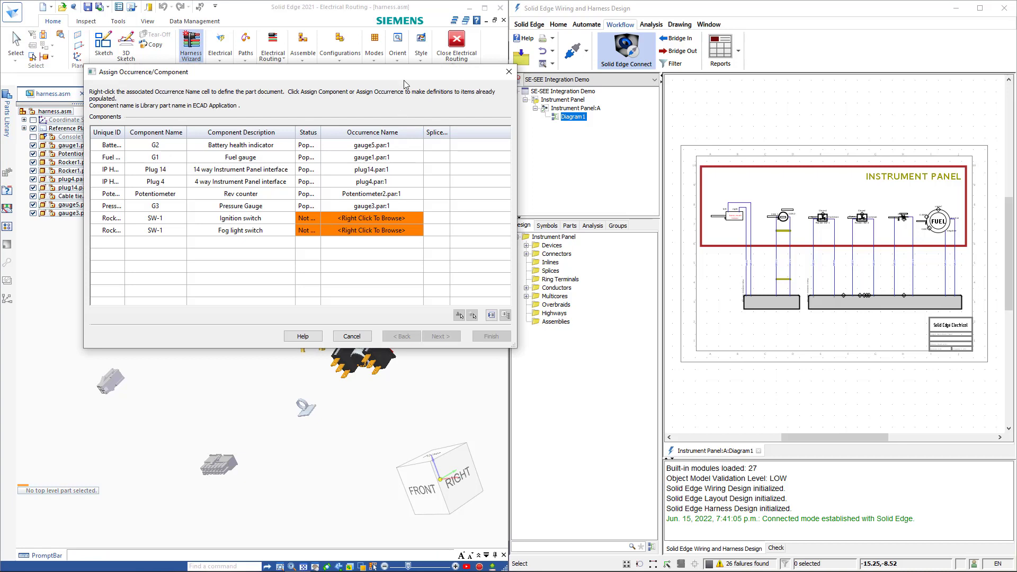
{"action": "left_click_drag", "start_coordinate": [404, 80], "coordinate": [371, 51]}
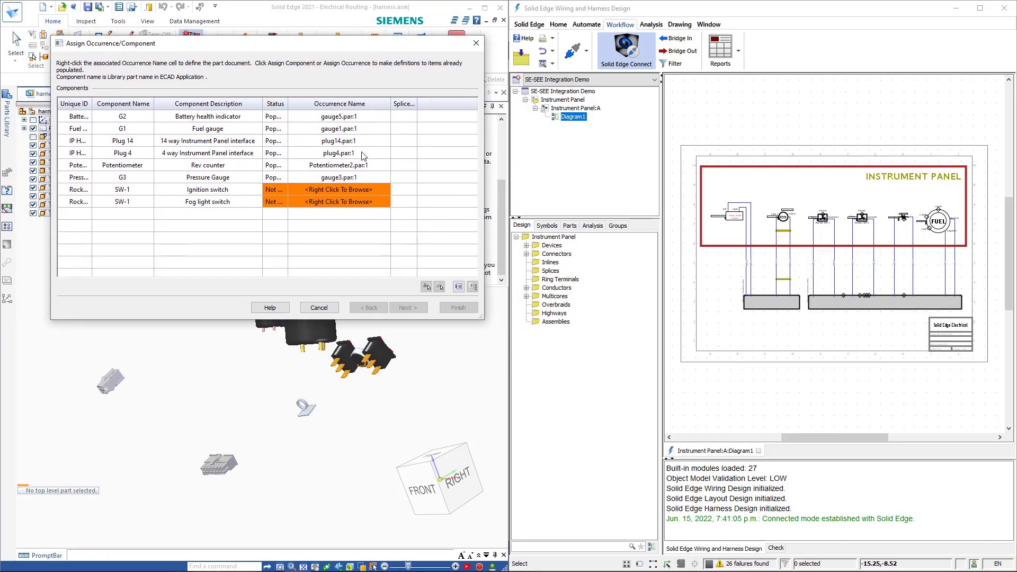
{"action": "left_click", "coordinate": [365, 192]}
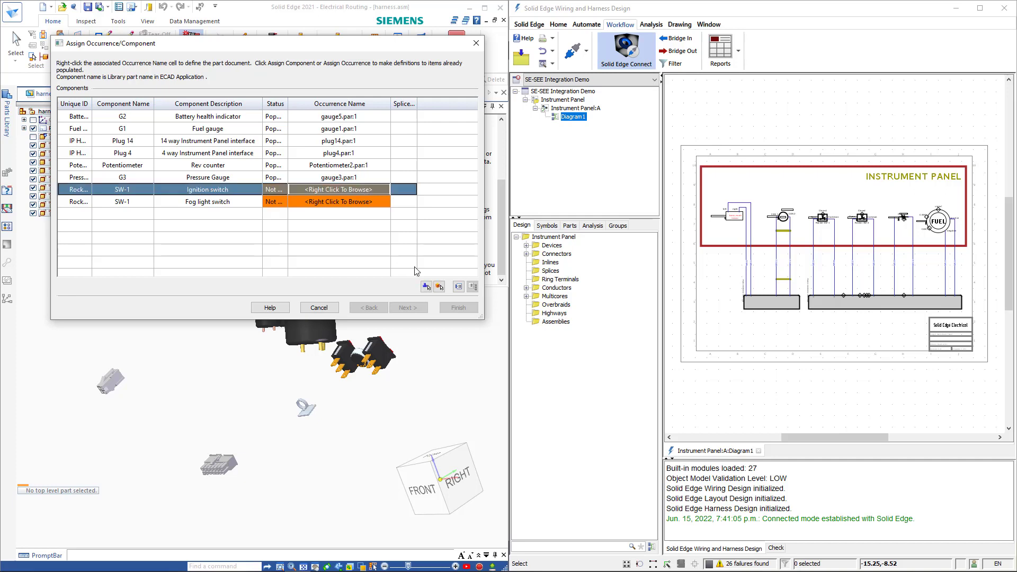
{"action": "left_click", "coordinate": [440, 288]}
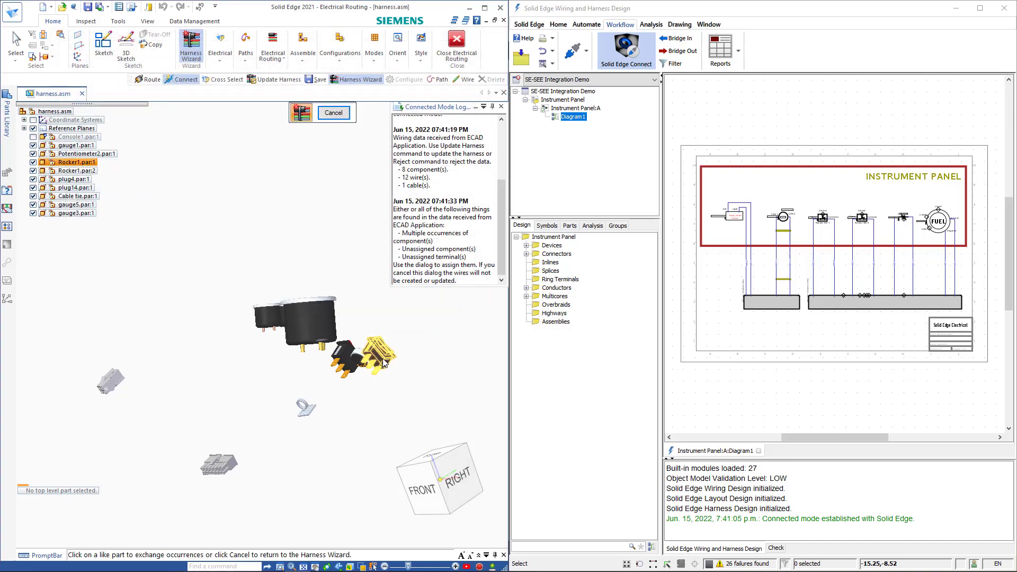
{"action": "left_click", "coordinate": [377, 354]}
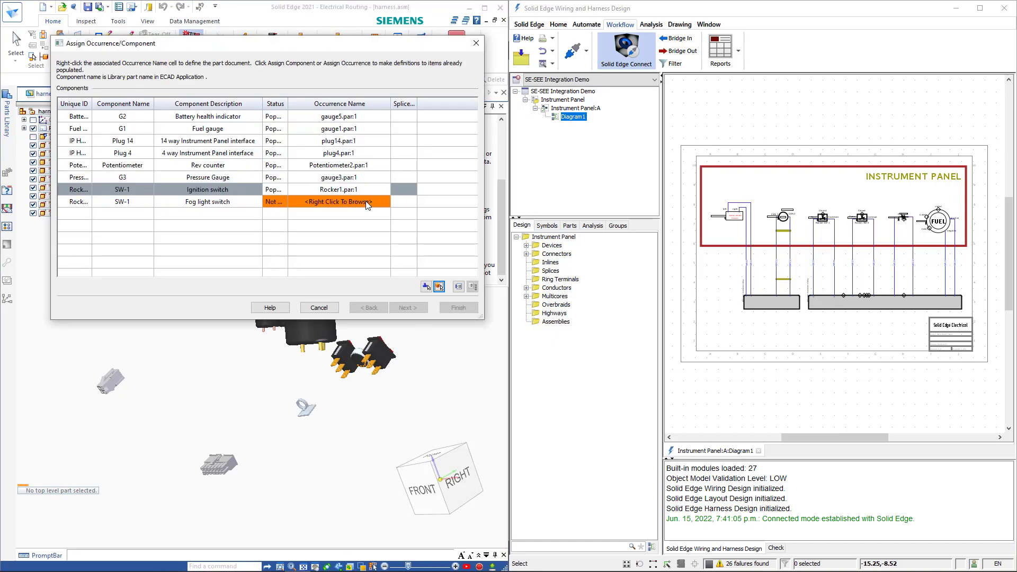
{"action": "left_click", "coordinate": [367, 203]}
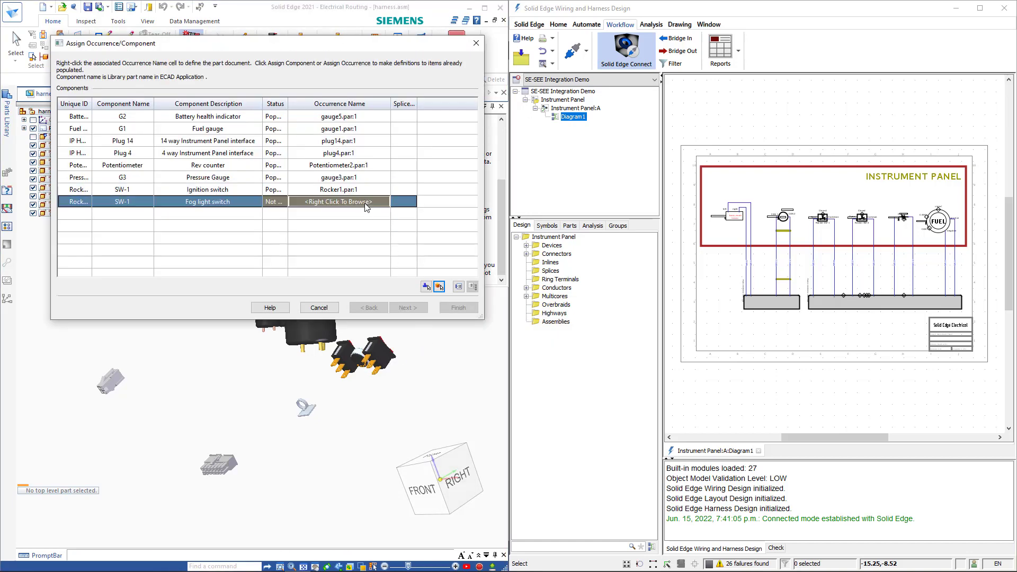
{"action": "left_click", "coordinate": [439, 287]}
{"action": "left_click", "coordinate": [349, 359]}
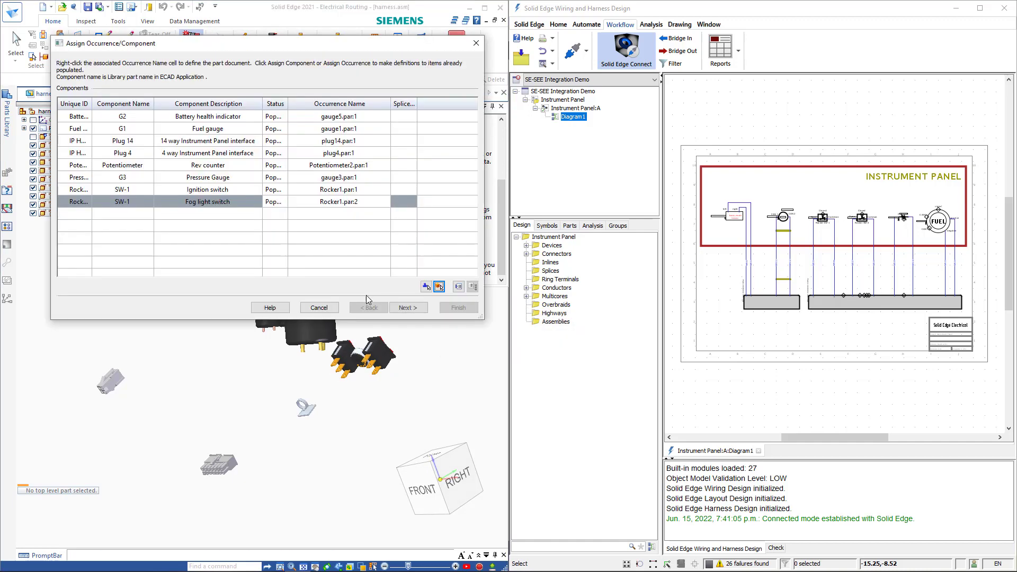
{"action": "left_click", "coordinate": [408, 308]}
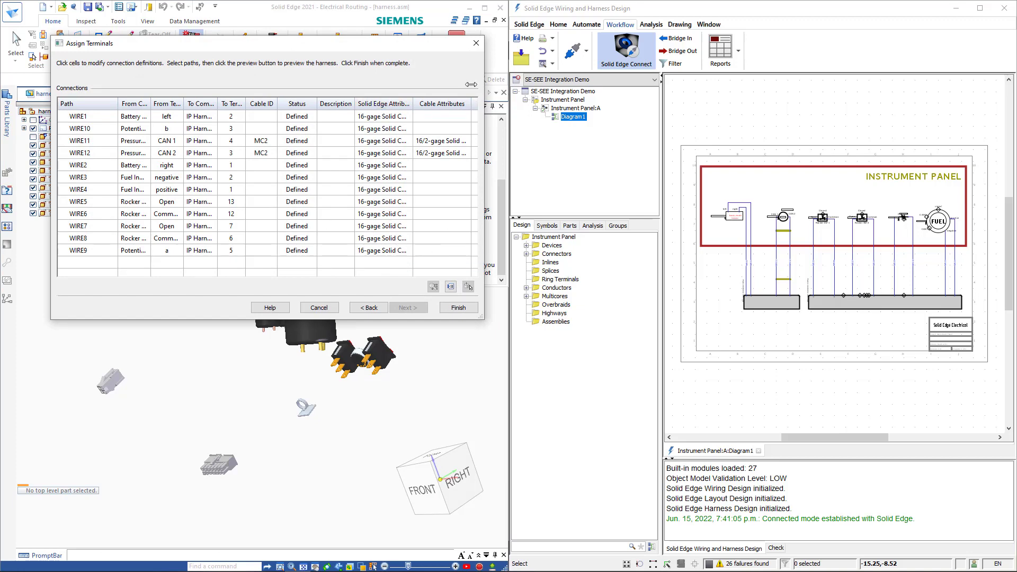
Step: Create the 12 wires and cable, then route two wire paths through the cable tie ring
{"action": "left_click", "coordinate": [459, 308]}
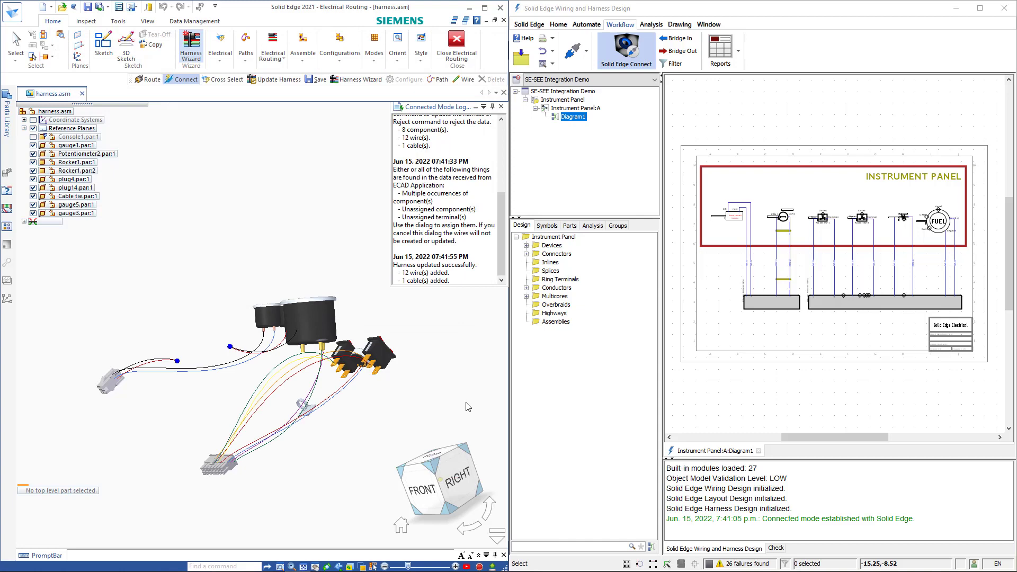
{"action": "middle_click_drag", "start_coordinate": [468, 407], "coordinate": [328, 308]}
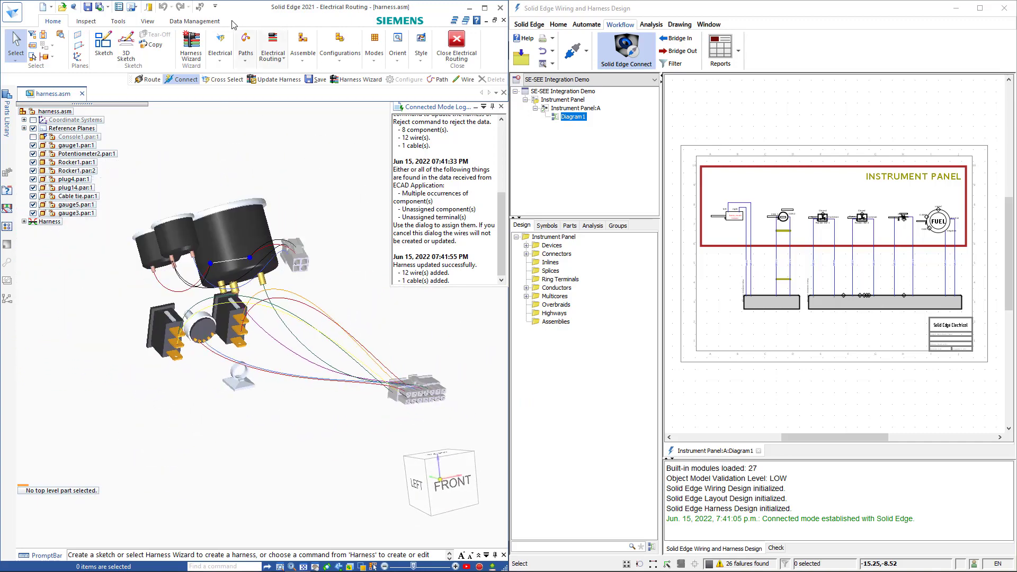
{"action": "left_click", "coordinate": [243, 62]}
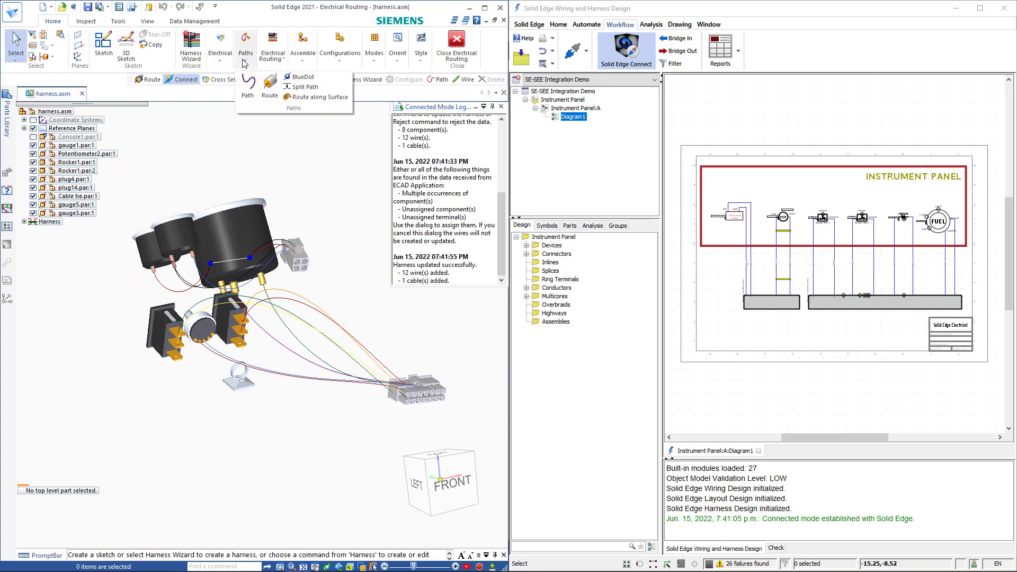
{"action": "left_click", "coordinate": [270, 85]}
{"action": "scroll", "coordinate": [271, 376], "scroll_direction": "up", "scroll_amount": 5}
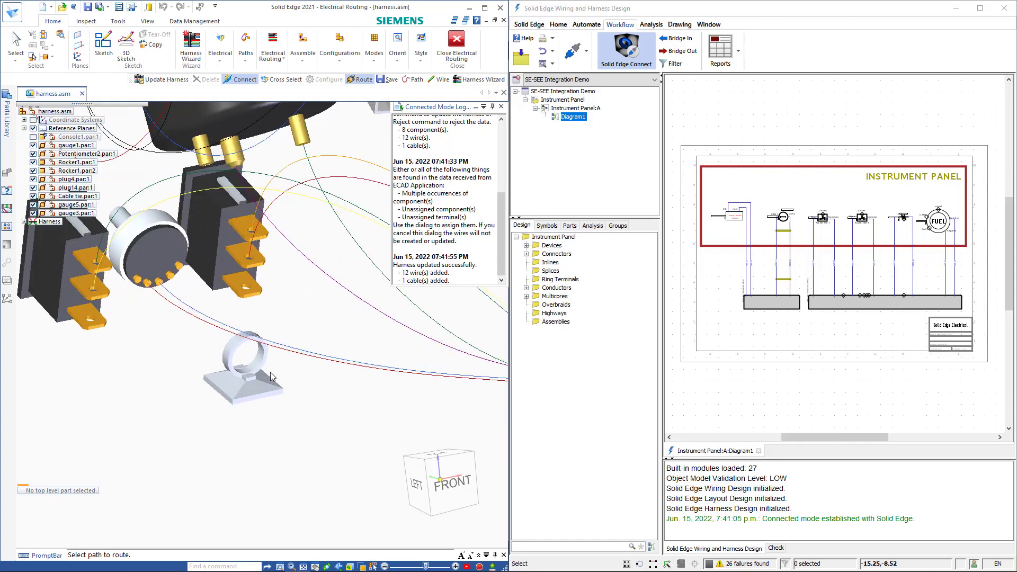
{"action": "left_click", "coordinate": [273, 350]}
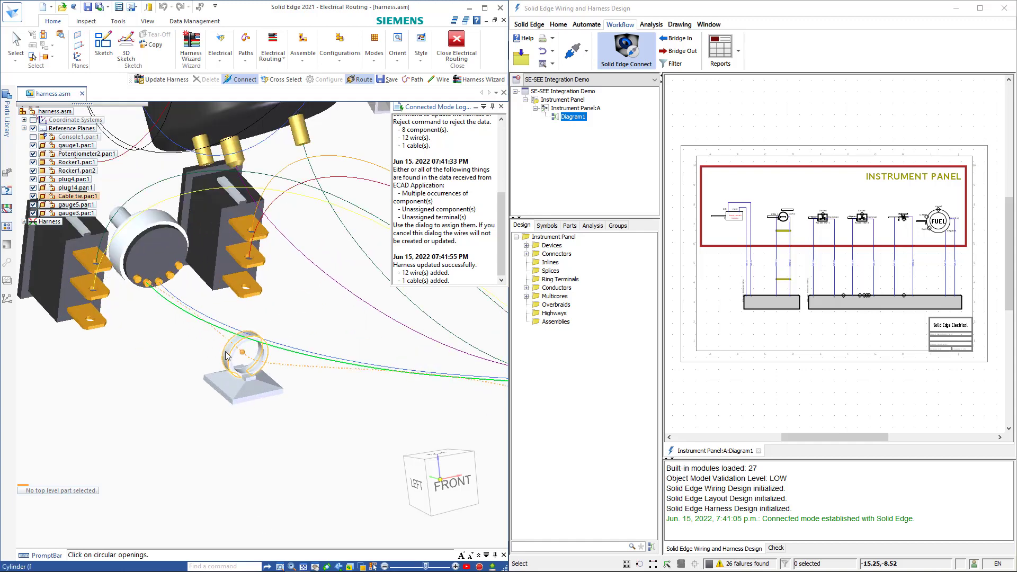
{"action": "left_click", "coordinate": [226, 354]}
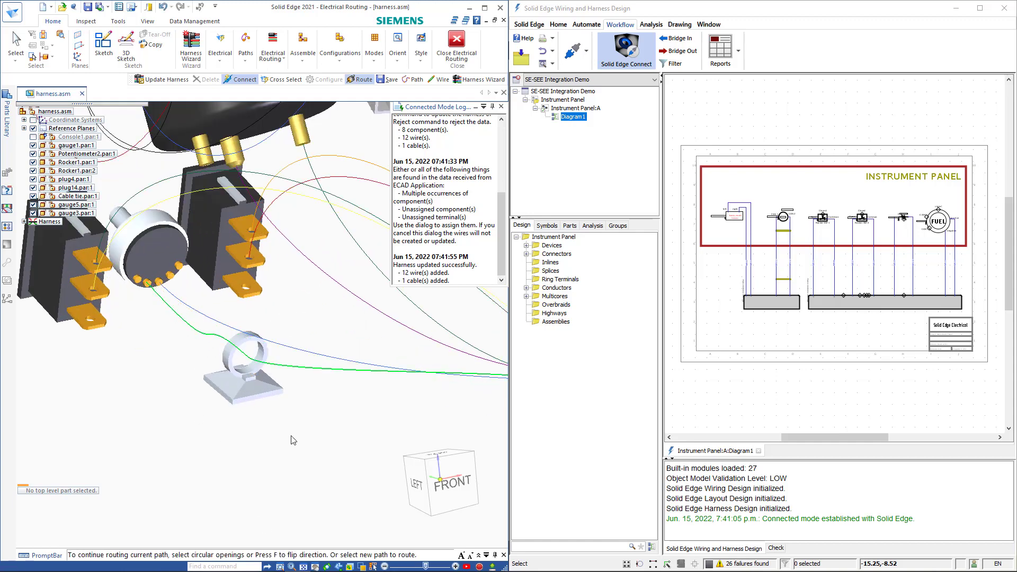
{"action": "left_click", "coordinate": [284, 350]}
{"action": "left_click", "coordinate": [210, 377]}
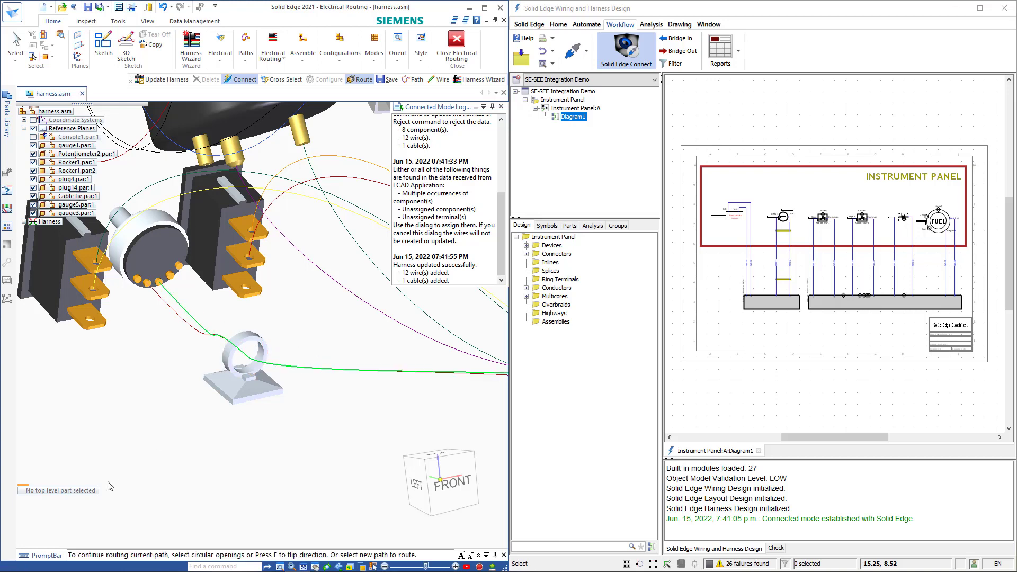
{"action": "scroll", "coordinate": [274, 287], "scroll_direction": "down", "scroll_amount": 3}
{"action": "middle_click_drag", "start_coordinate": [274, 287], "coordinate": [110, 375]}
{"action": "scroll", "coordinate": [110, 375], "scroll_direction": "up", "scroll_amount": 3}
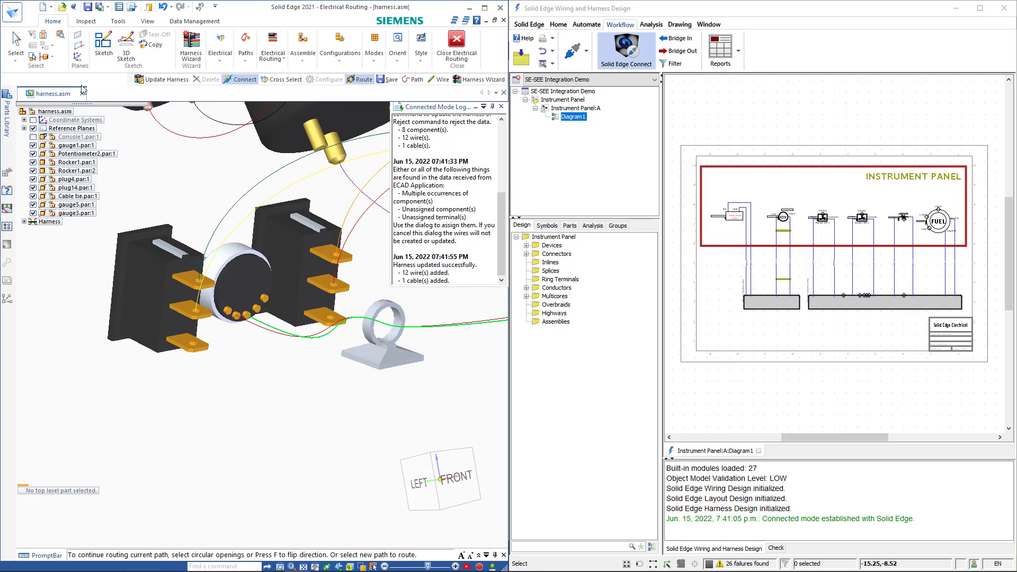
Step: Edit WIRE8's path, dragging its end lower near the switches
{"action": "left_click", "coordinate": [15, 47]}
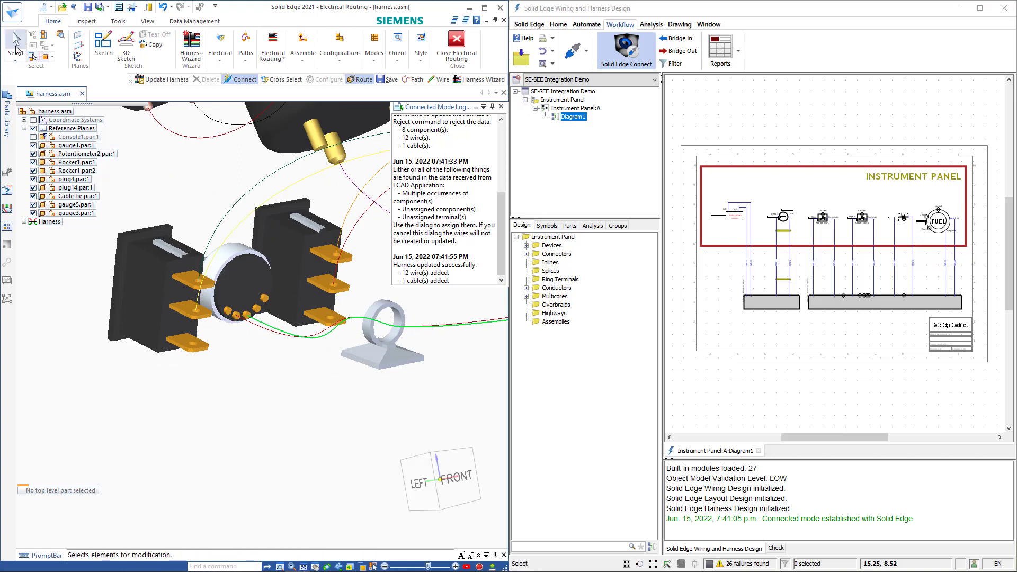
{"action": "left_click", "coordinate": [199, 307]}
{"action": "left_click", "coordinate": [240, 346]}
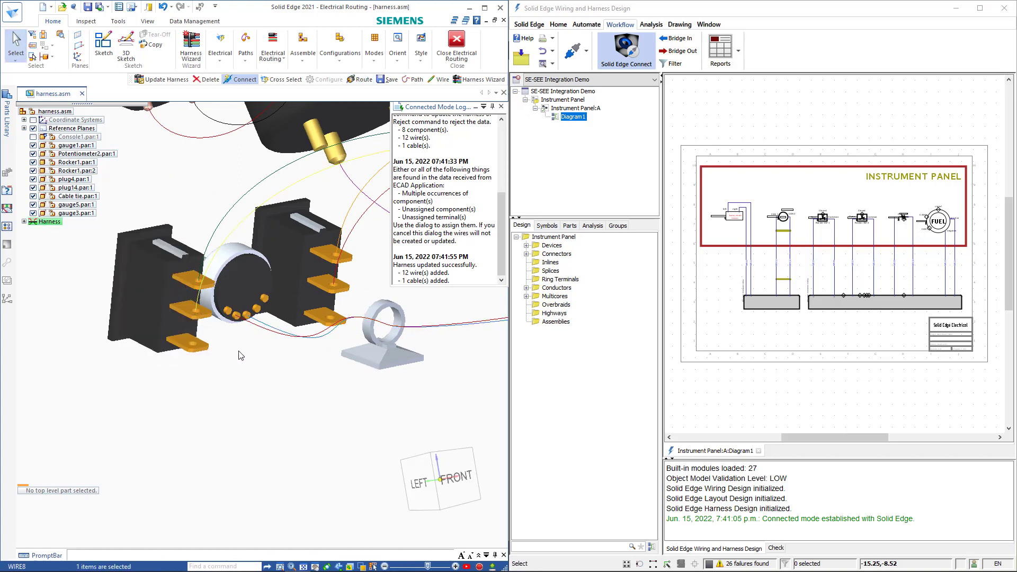
{"action": "left_click_drag", "start_coordinate": [204, 234], "coordinate": [189, 390]}
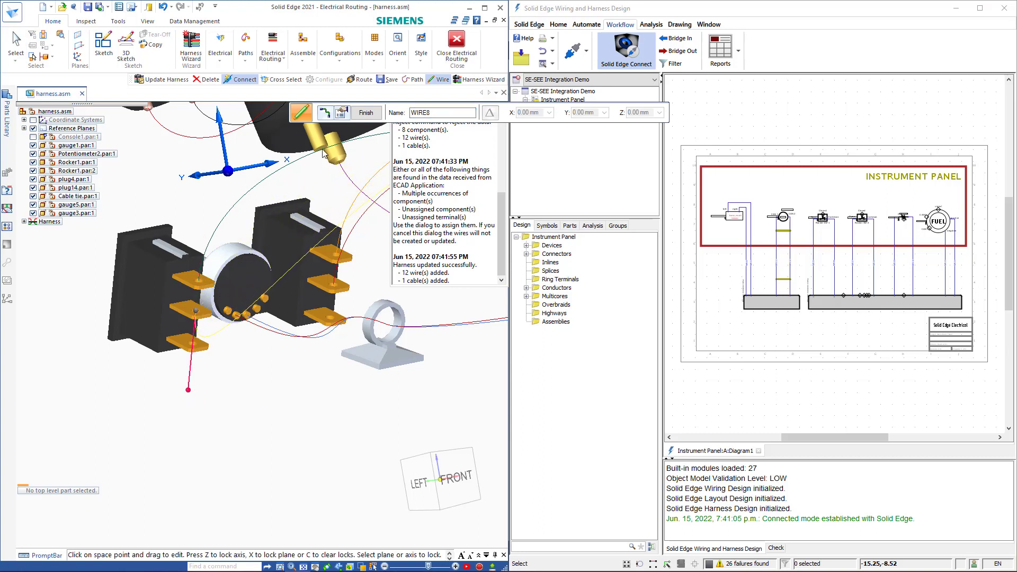
{"action": "left_click", "coordinate": [366, 112]}
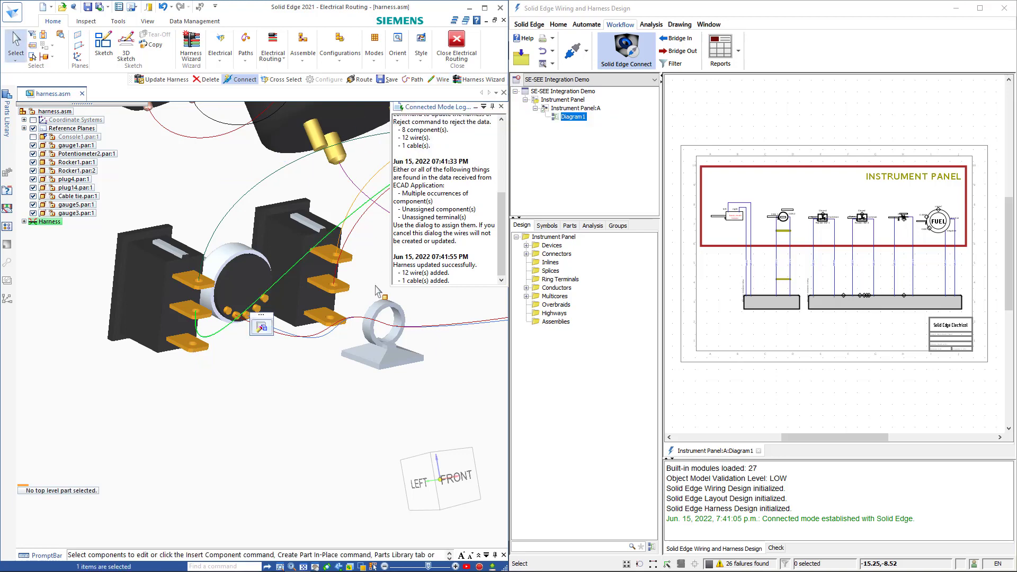
Step: Edit WIRE6's path, pulling its free end lower, and finish
{"action": "left_click", "coordinate": [335, 285]}
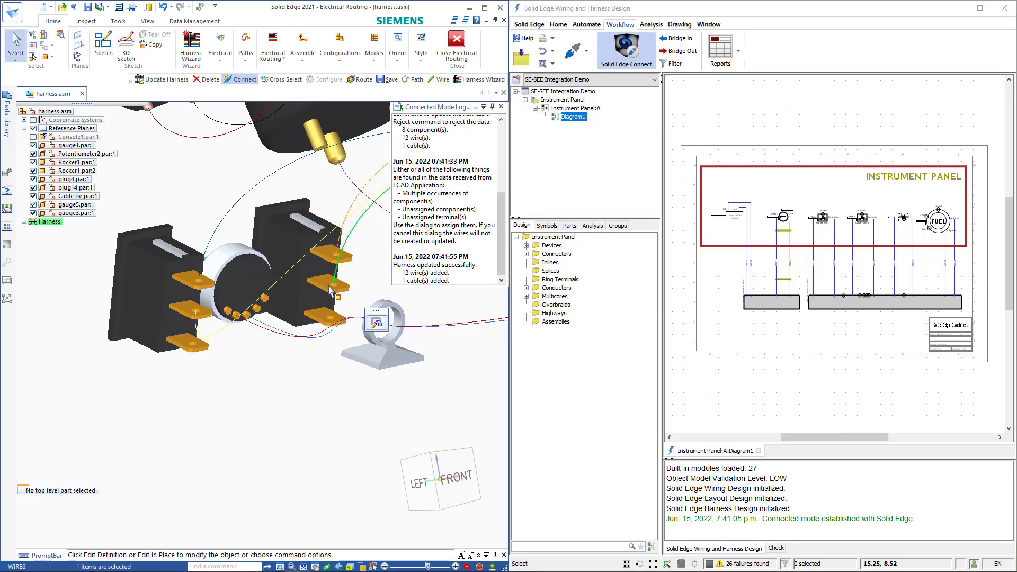
{"action": "left_click", "coordinate": [376, 322]}
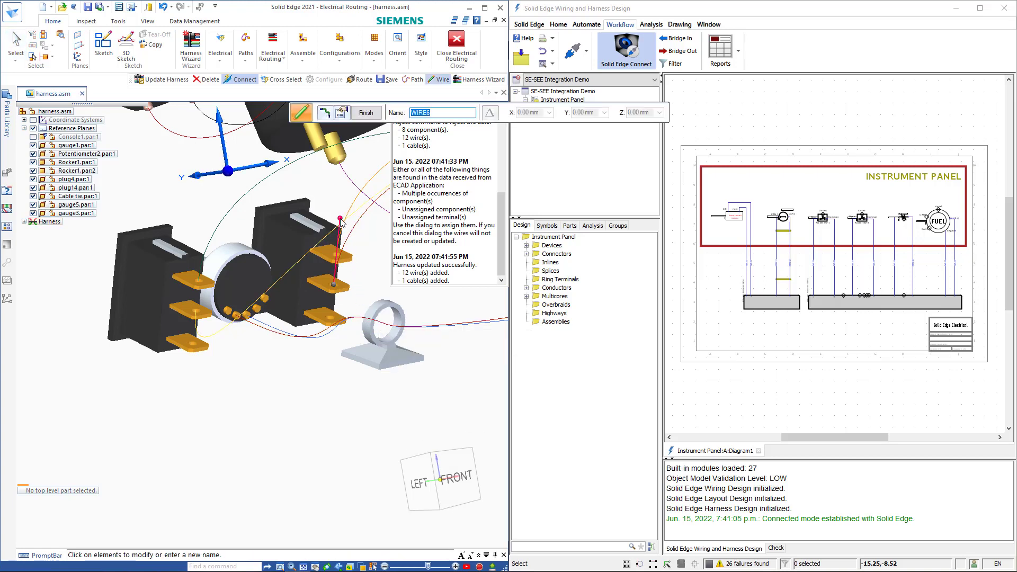
{"action": "left_click_drag", "start_coordinate": [340, 219], "coordinate": [333, 370]}
{"action": "left_click", "coordinate": [368, 113]}
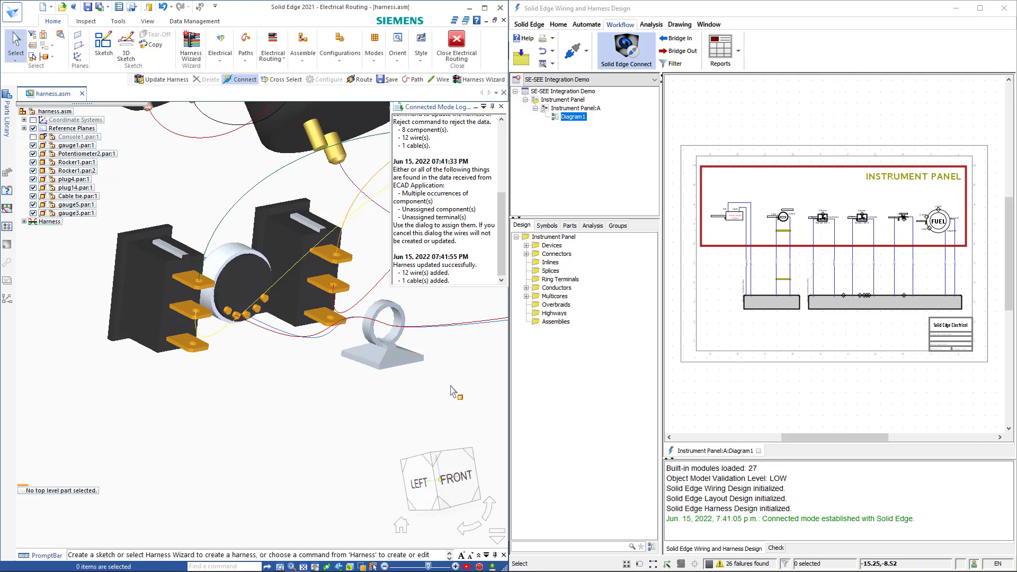
Step: Fit the view and run Create Physical Conductor on the Harness in the assembly tree
{"action": "left_click", "coordinate": [401, 524]}
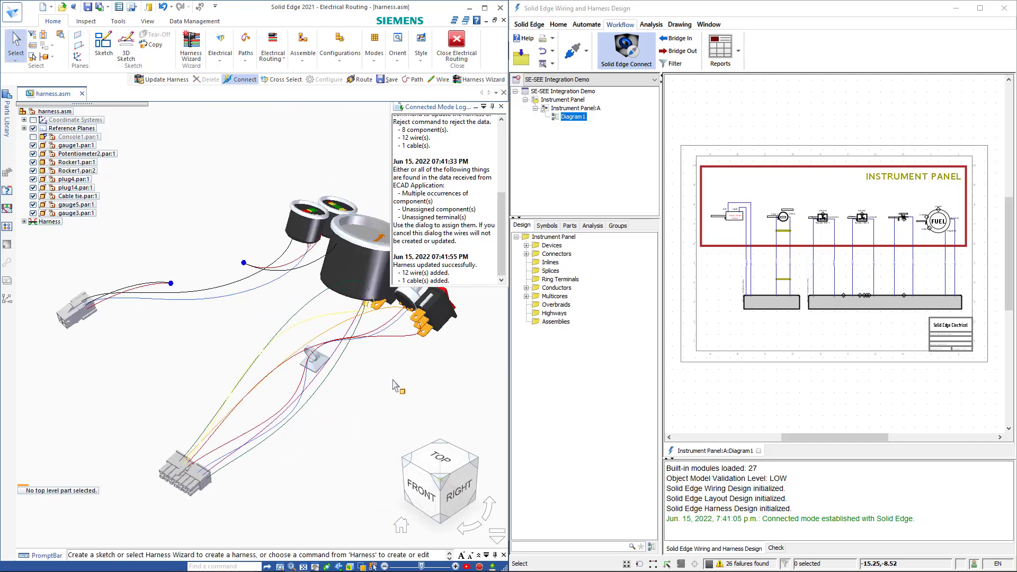
{"action": "scroll", "coordinate": [394, 377], "scroll_direction": "down", "scroll_amount": 2}
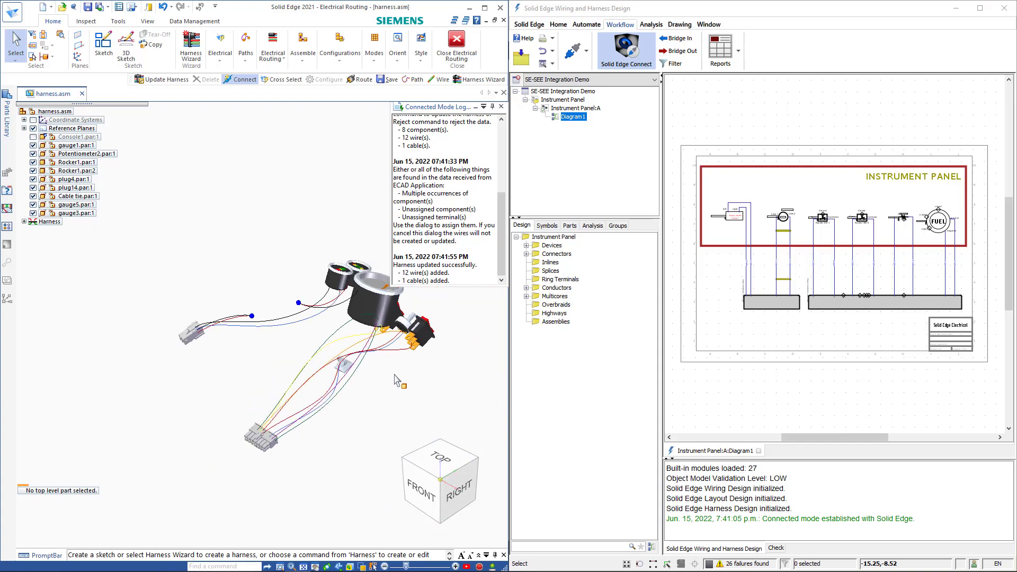
{"action": "scroll", "coordinate": [394, 376], "scroll_direction": "up", "scroll_amount": 1}
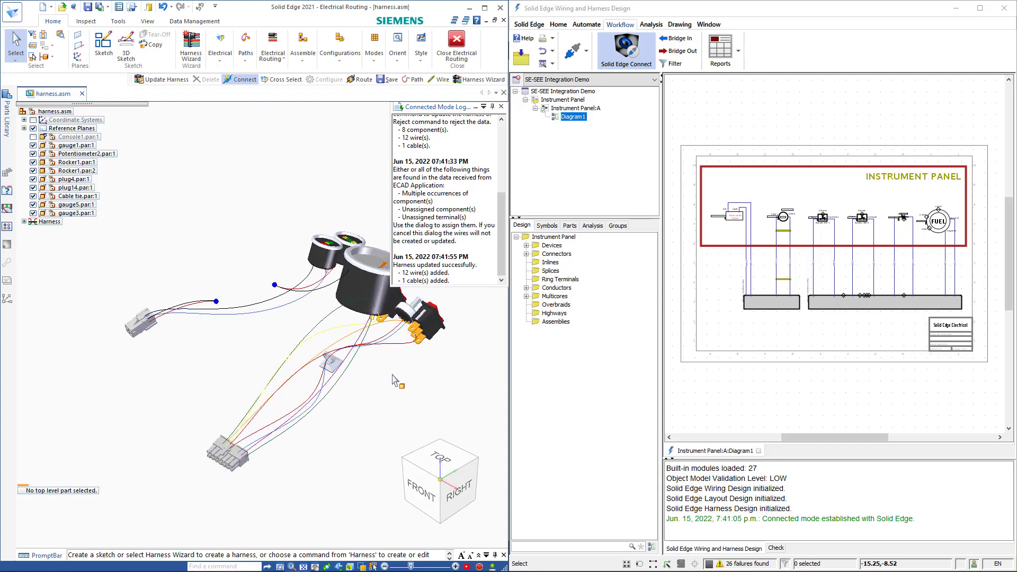
{"action": "left_click", "coordinate": [45, 222]}
{"action": "right_click", "coordinate": [48, 221]}
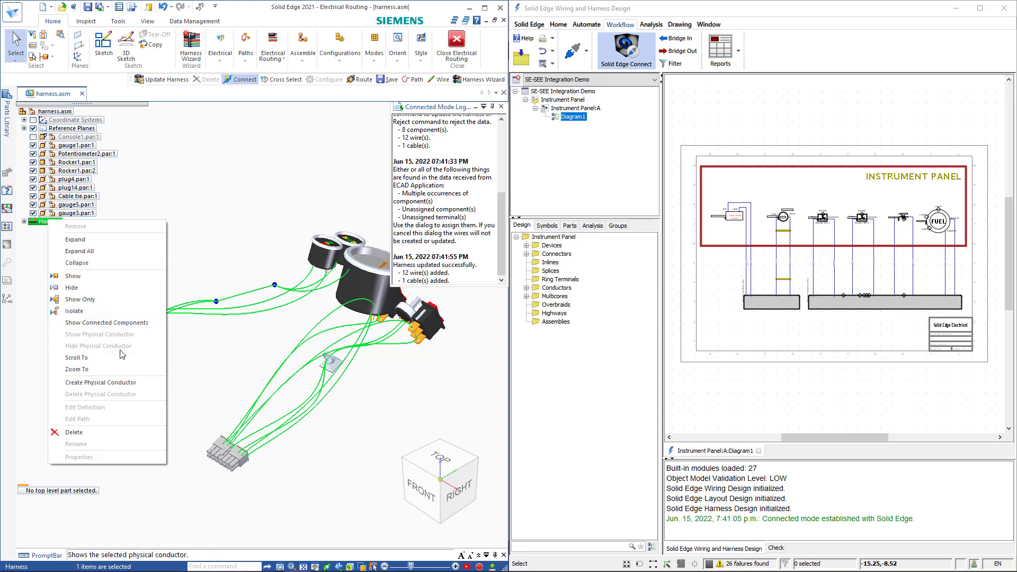
{"action": "left_click", "coordinate": [101, 383]}
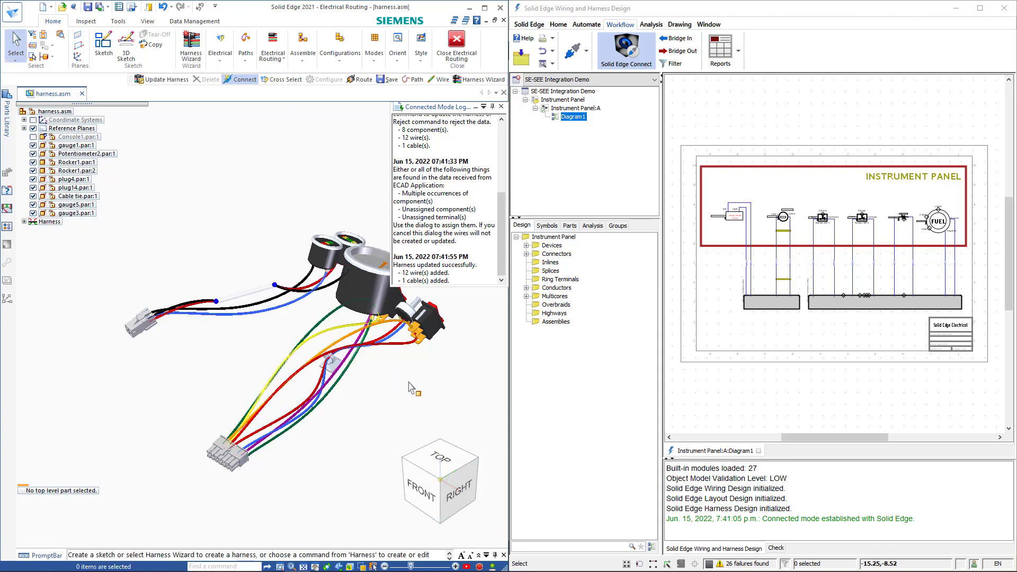
{"action": "middle_click_drag", "start_coordinate": [409, 388], "coordinate": [342, 395], "text": "shift"}
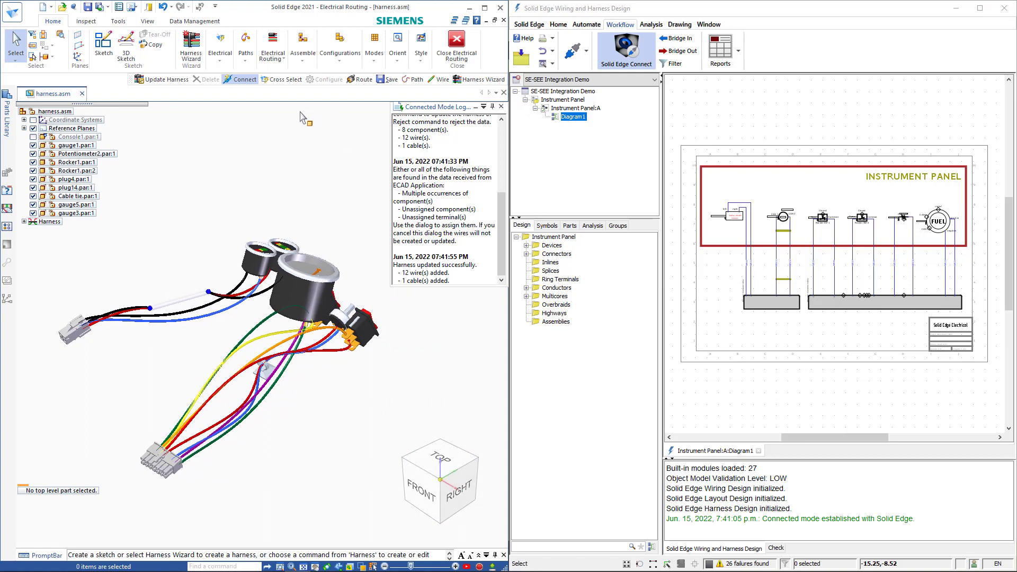
Step: Turn on Cross Select and pick the fuel gauge, 14-way and 4-way connectors
{"action": "left_click", "coordinate": [220, 53]}
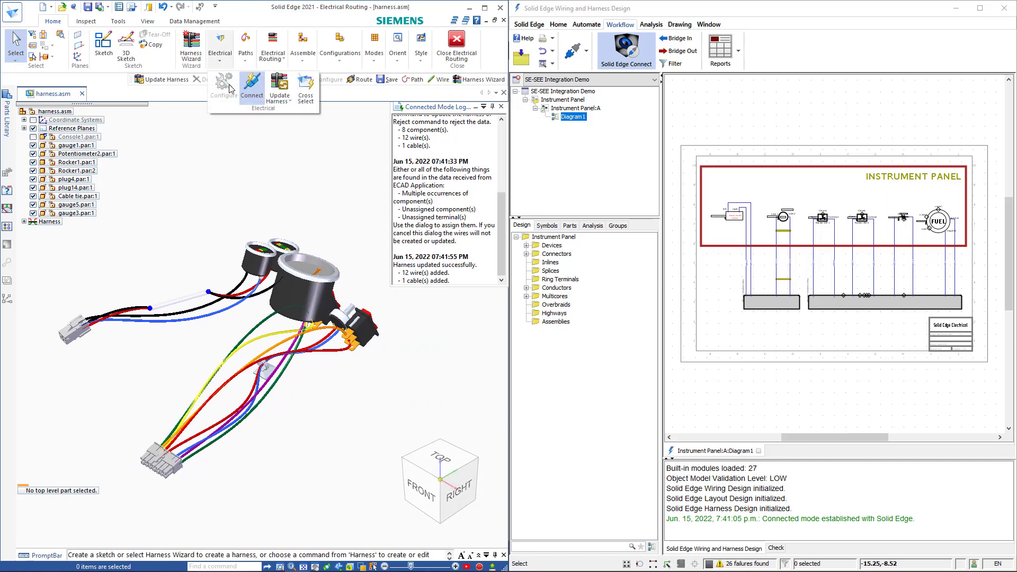
{"action": "left_click", "coordinate": [305, 91]}
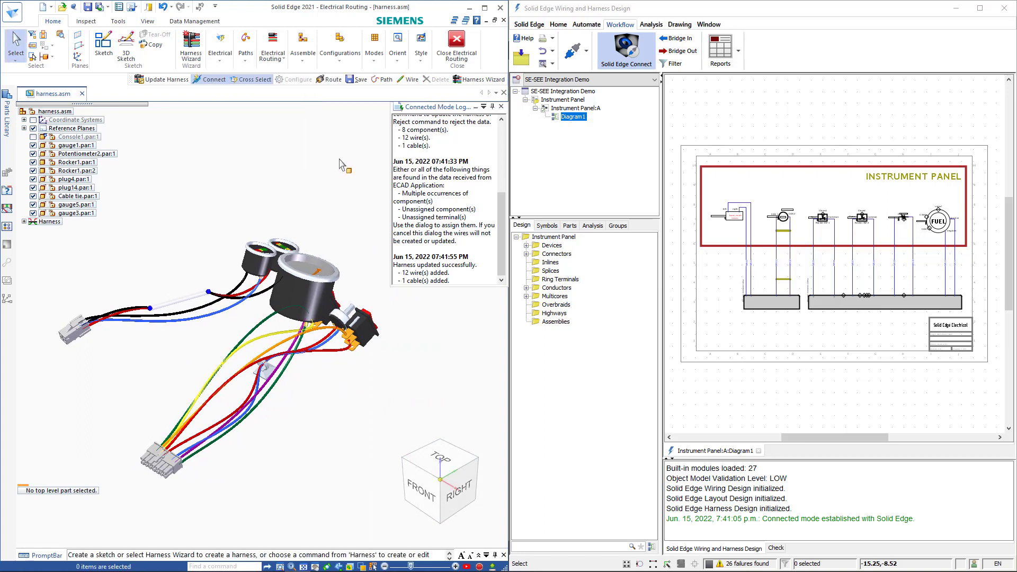
{"action": "left_click", "coordinate": [315, 297]}
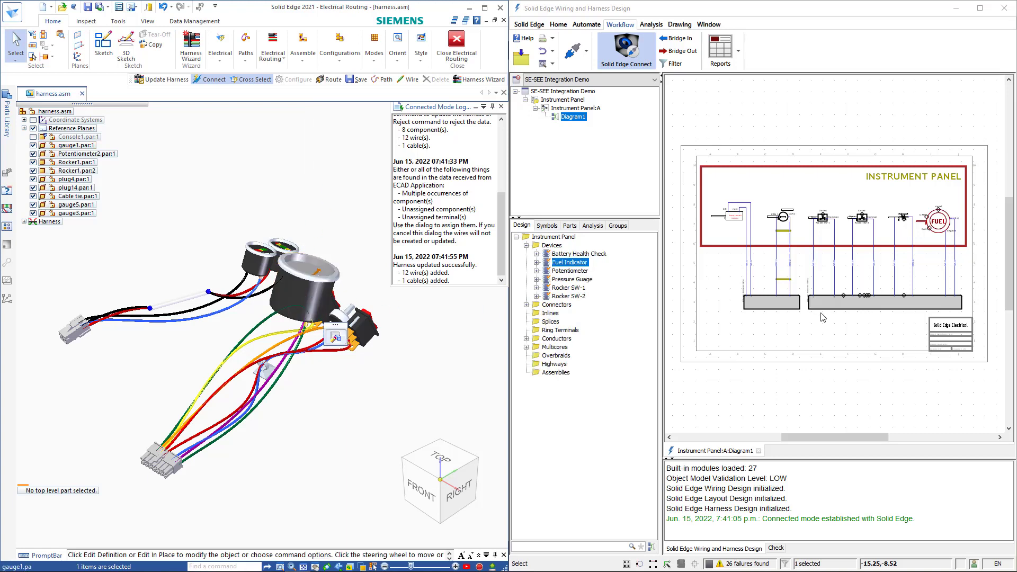
{"action": "left_click", "coordinate": [920, 310]}
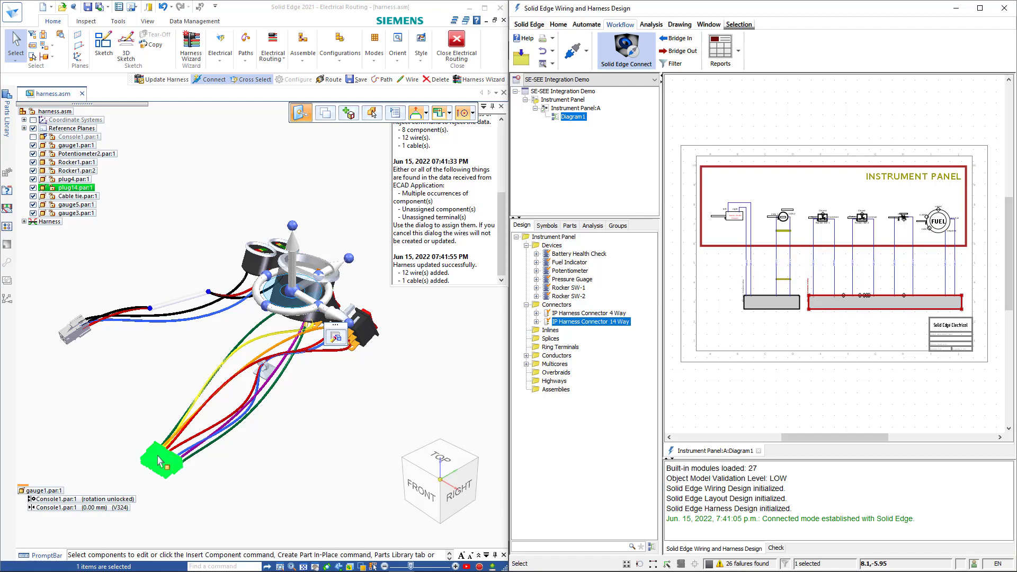
{"action": "left_click", "coordinate": [765, 306]}
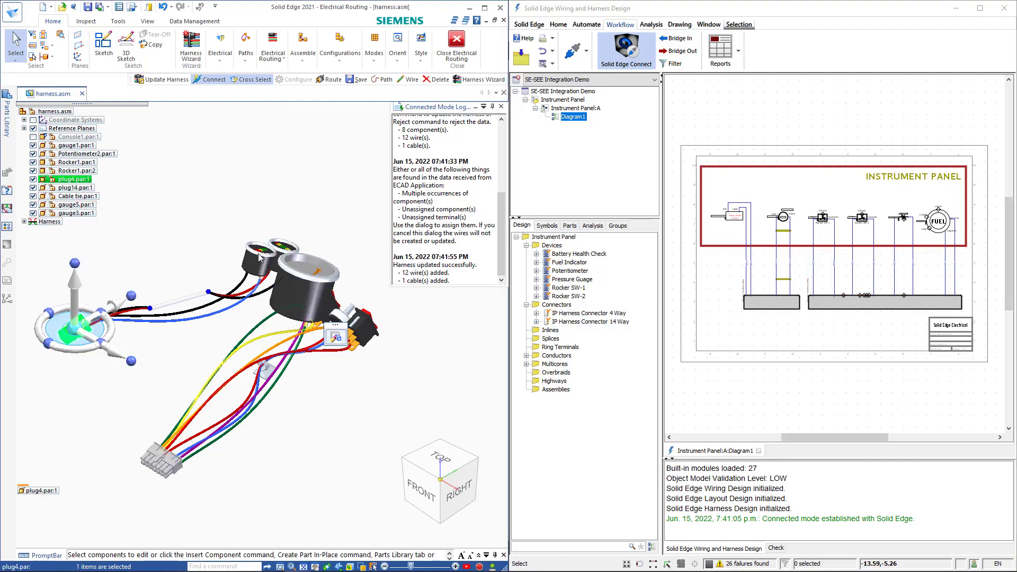
Step: Cross-select gauge5 and a wire, matching WIRE8 in the schematic, then clear the selection
{"action": "left_click", "coordinate": [260, 280]}
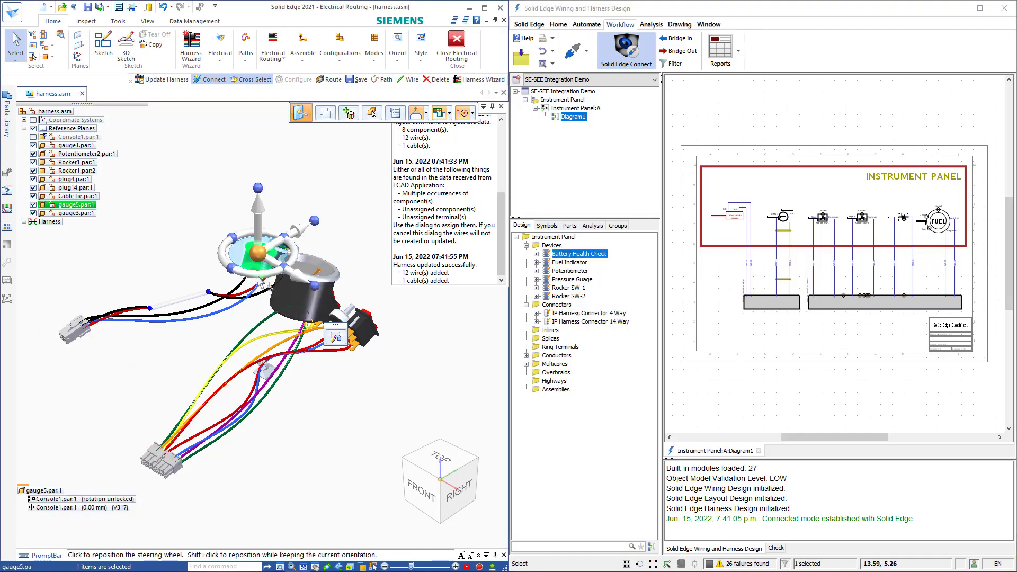
{"action": "left_click", "coordinate": [259, 330]}
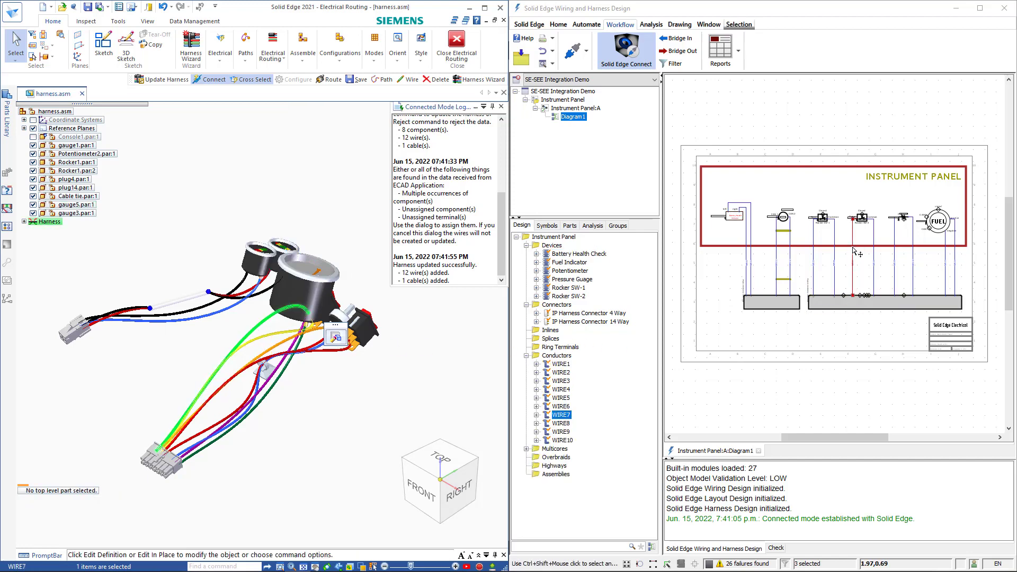
{"action": "left_click", "coordinate": [875, 262]}
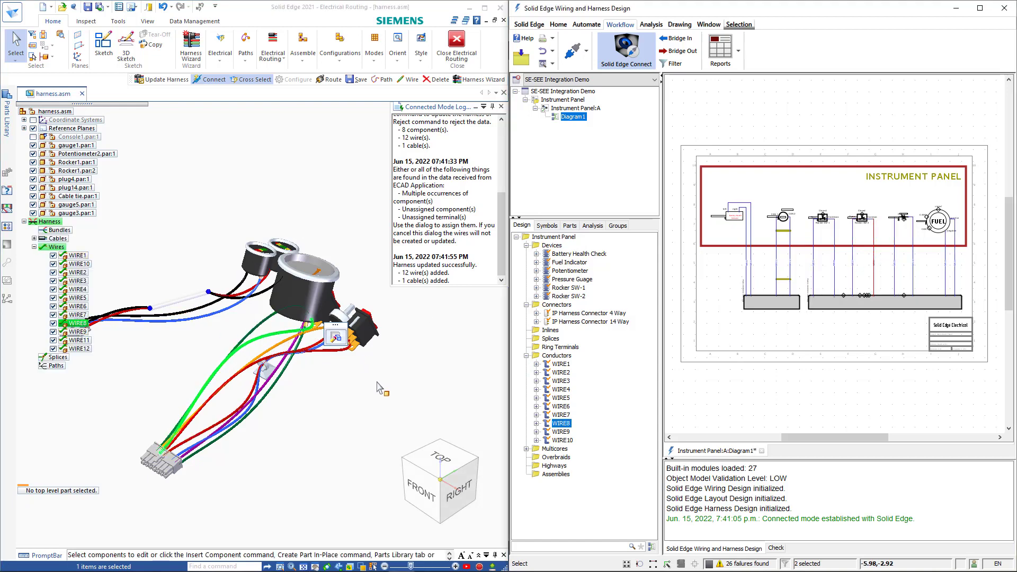
{"action": "left_click", "coordinate": [424, 395]}
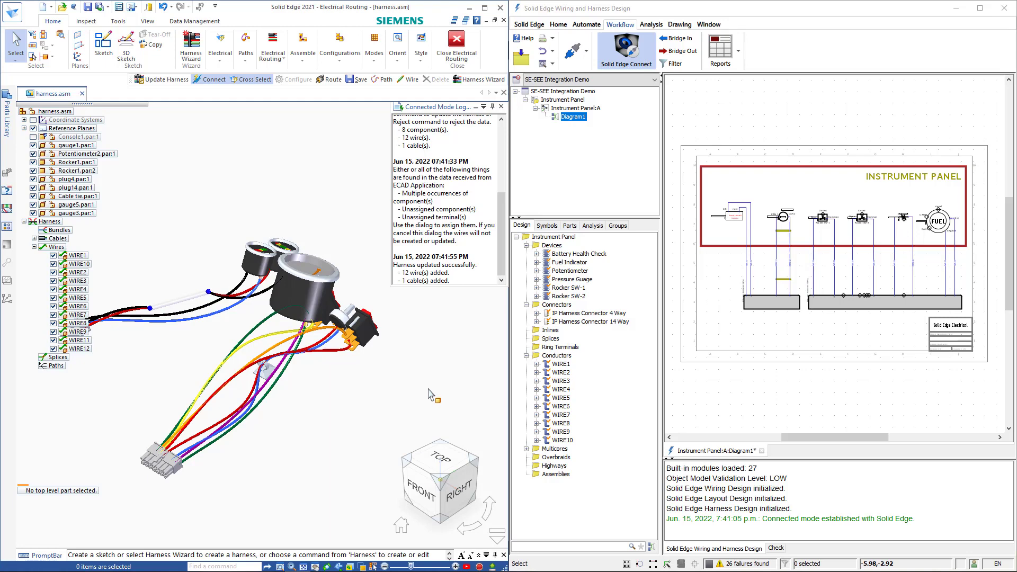